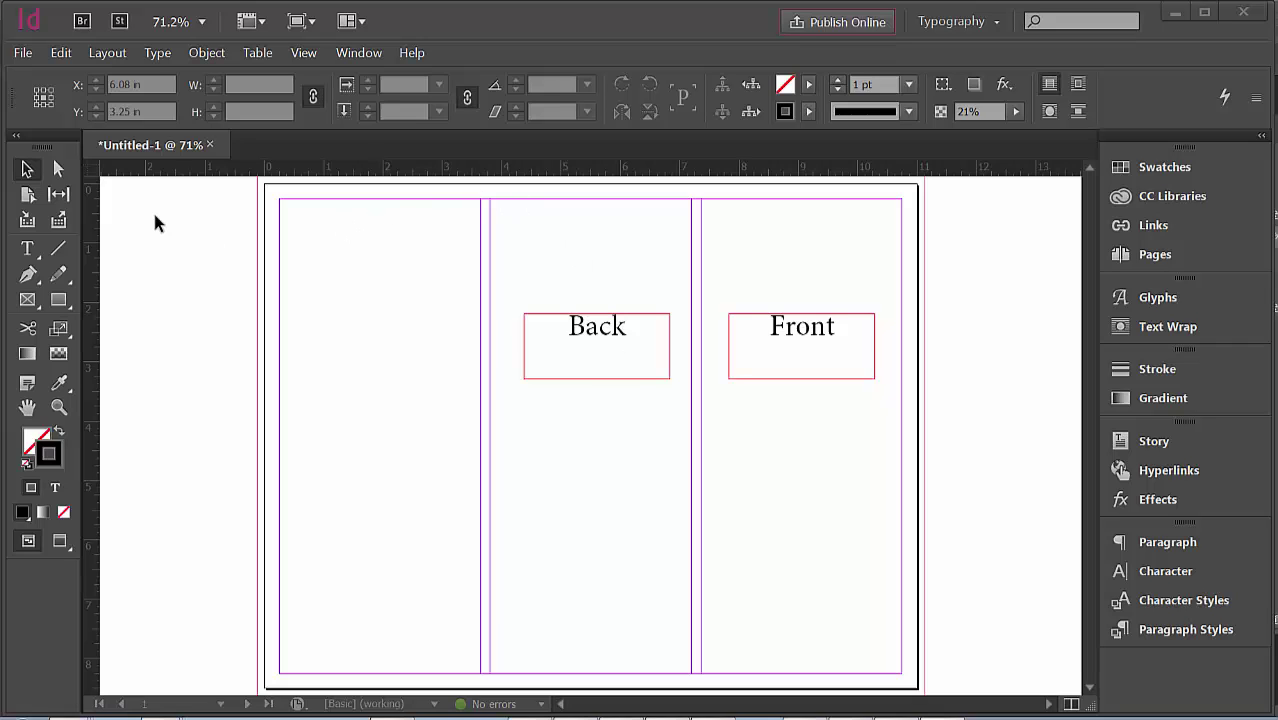
# - Start a new InDesign document, then adjust the page count and live preview
pyautogui.click(316, 286)
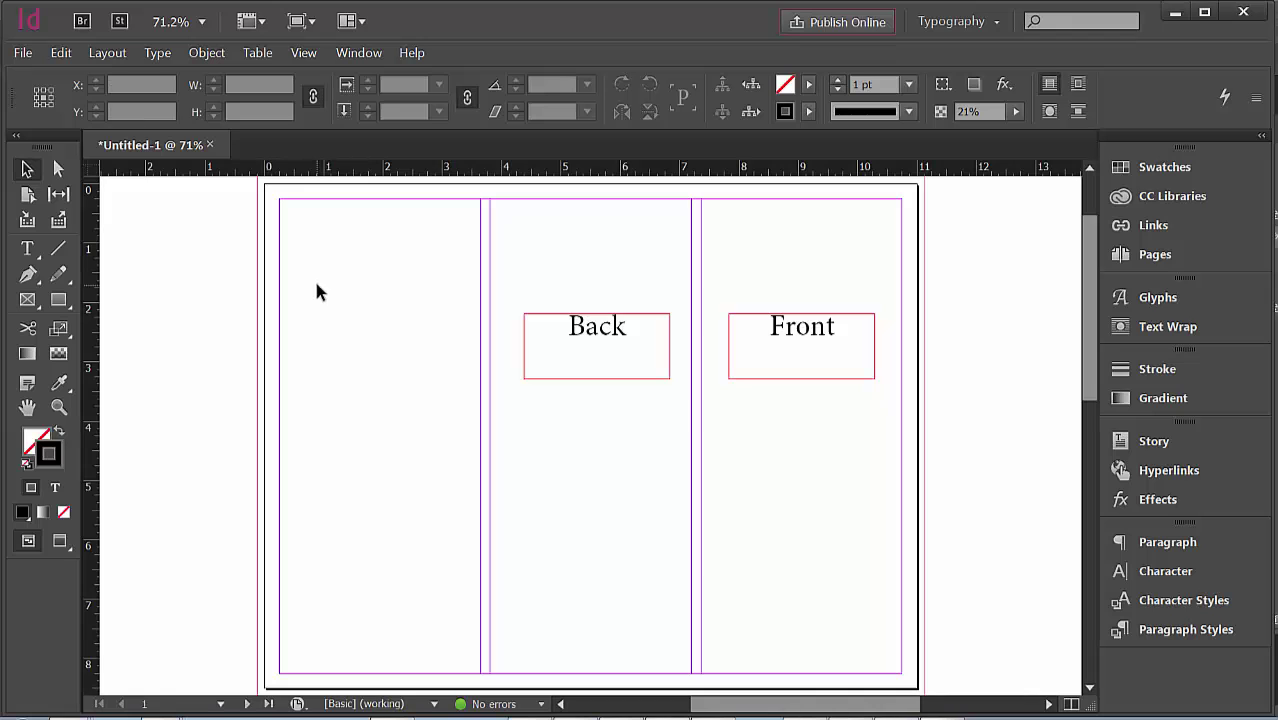
pyautogui.hotkey('ctrl', 'n')
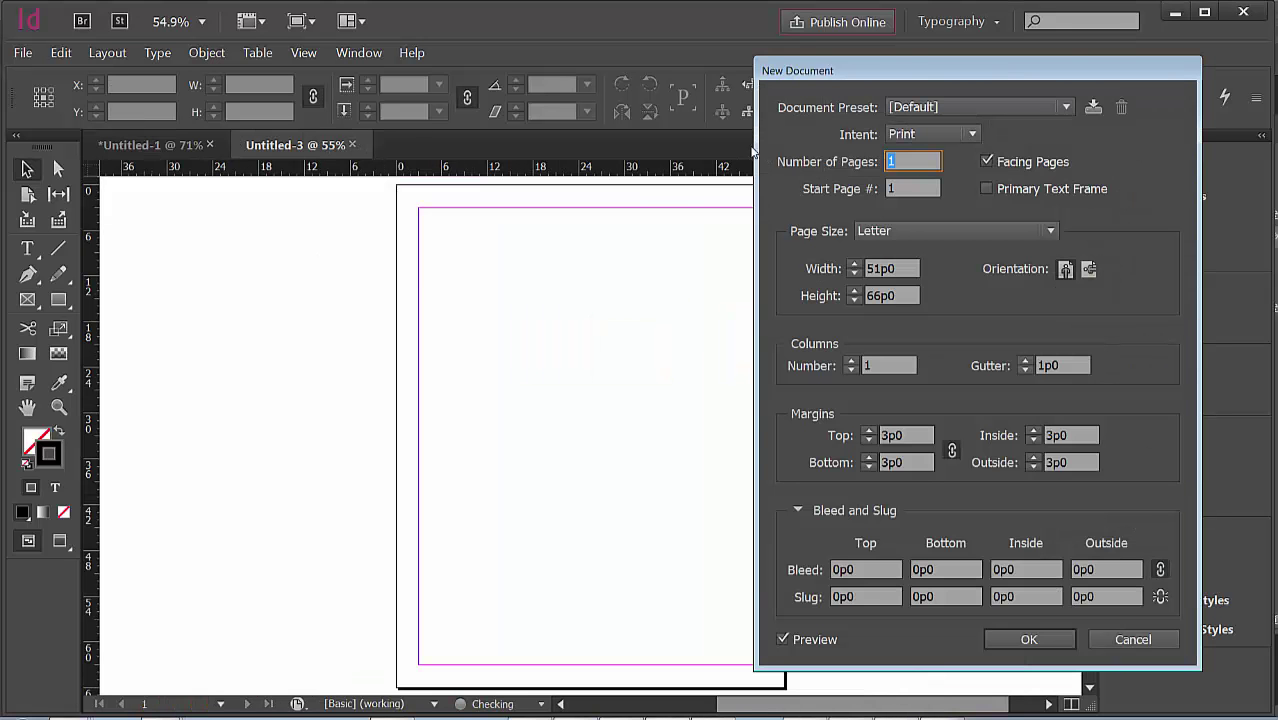
pyautogui.moveTo(879, 79); pyautogui.dragTo(674, 108)
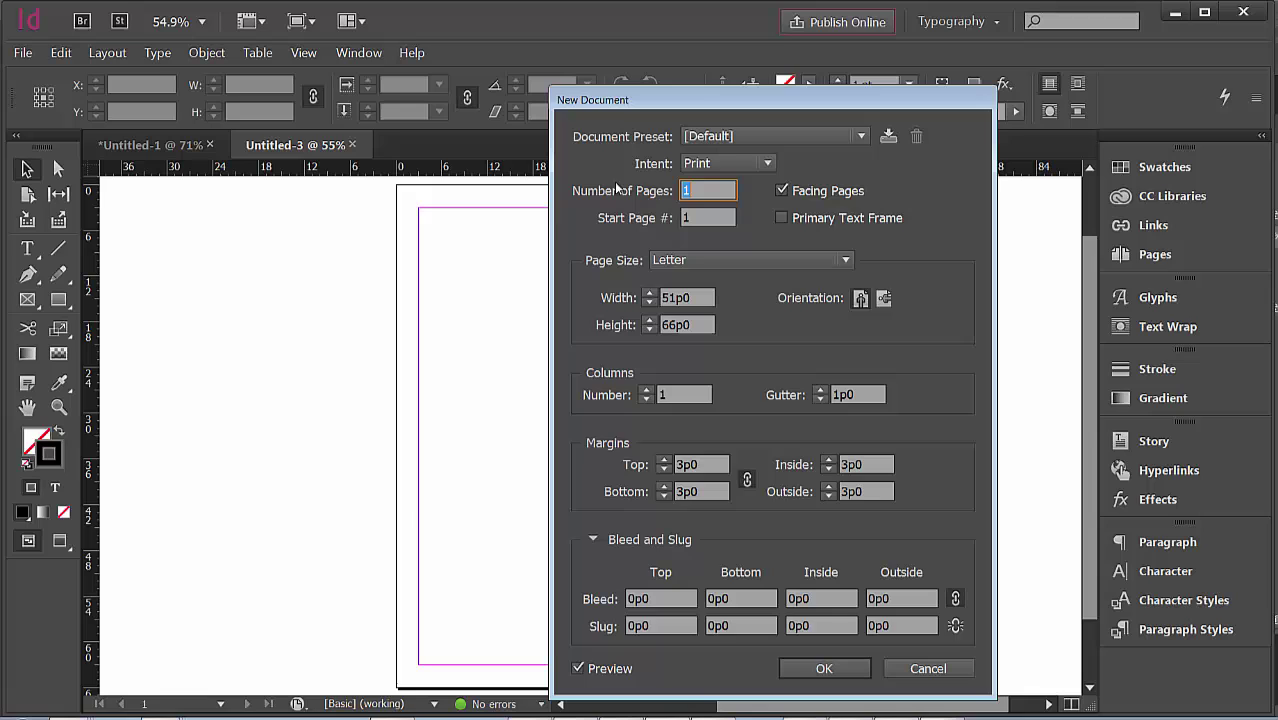
pyautogui.click(703, 191)
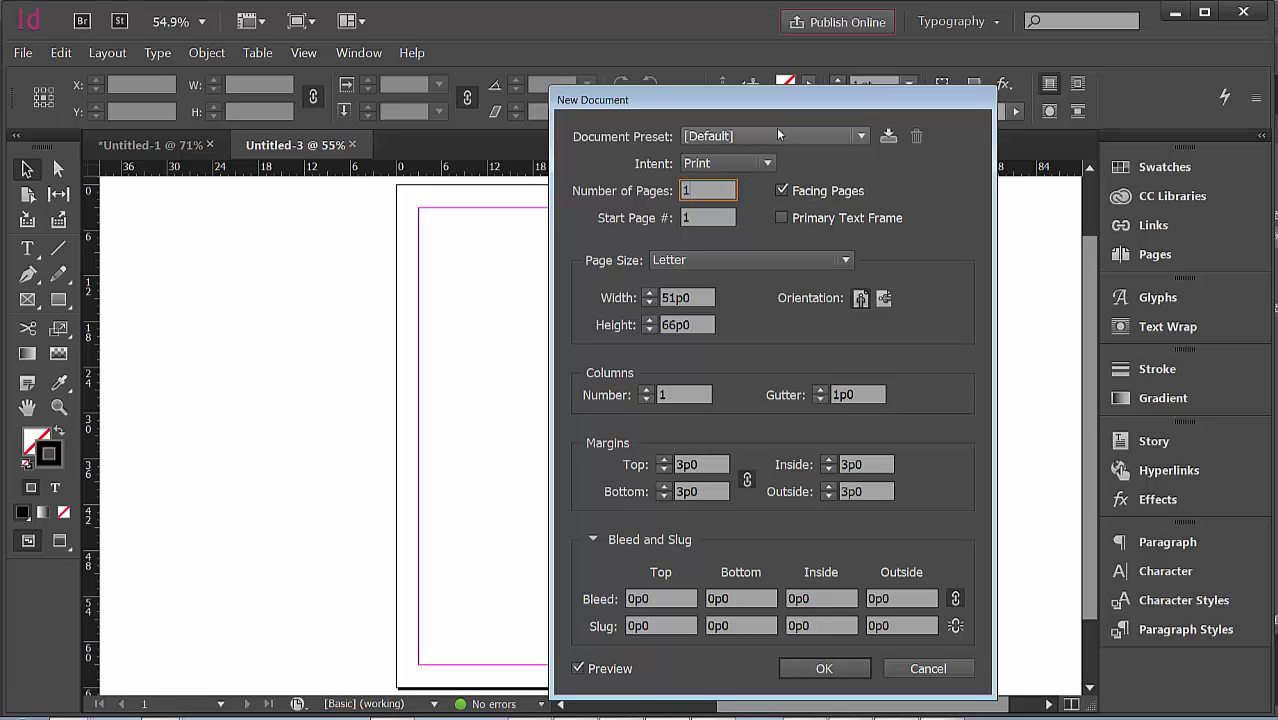
pyautogui.moveTo(780, 101); pyautogui.dragTo(927, 86)
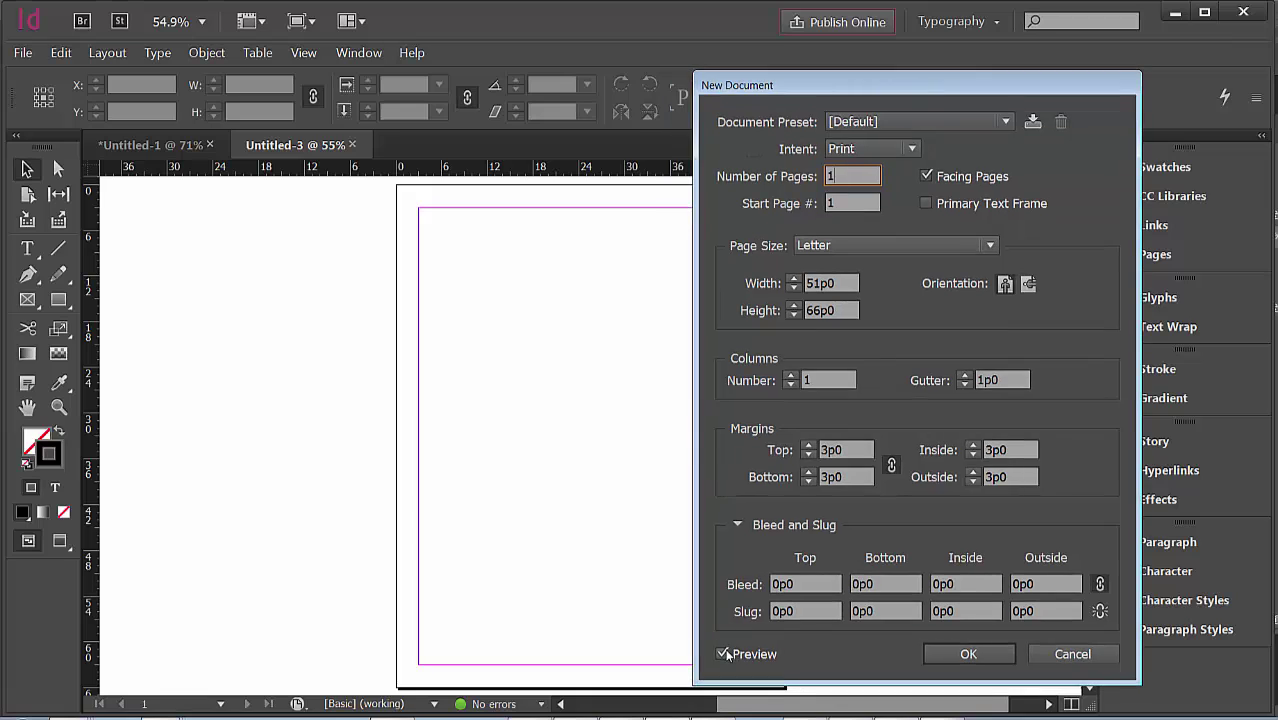
pyautogui.click(722, 654)
pyautogui.click(722, 654)
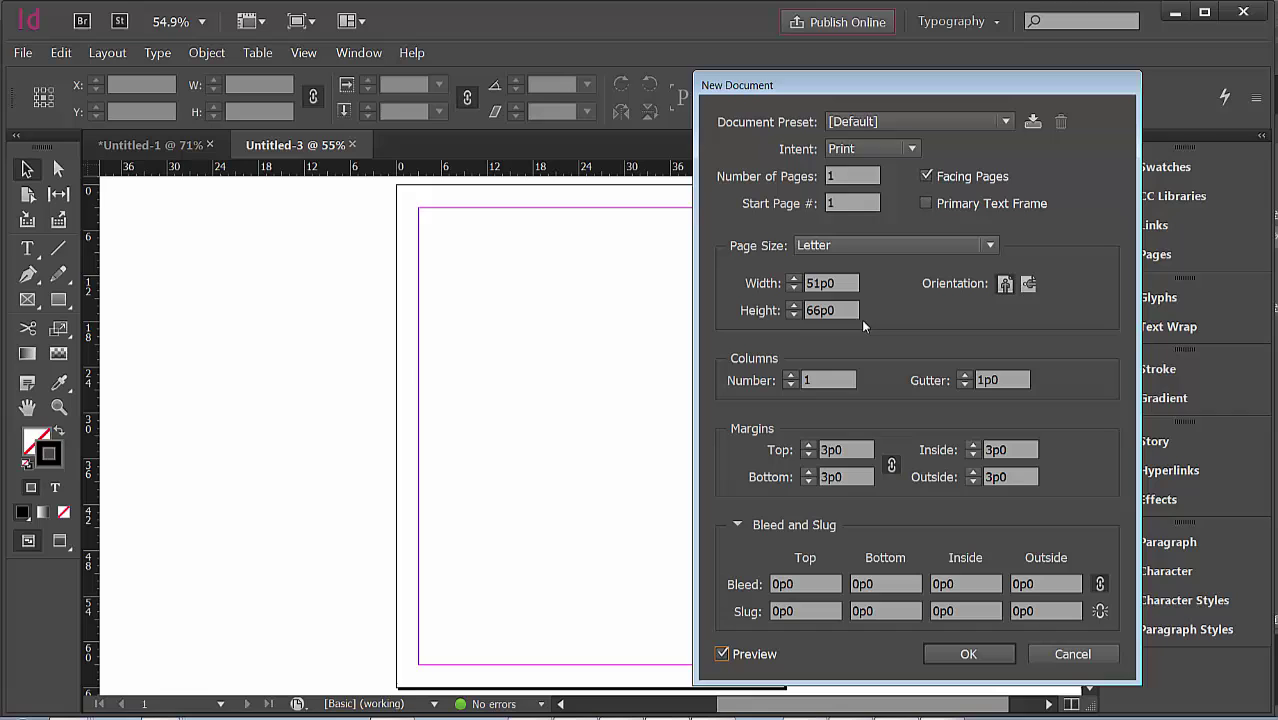
# - Make the page landscape, 11in wide by 8.5 in tall
pyautogui.click(1026, 285)
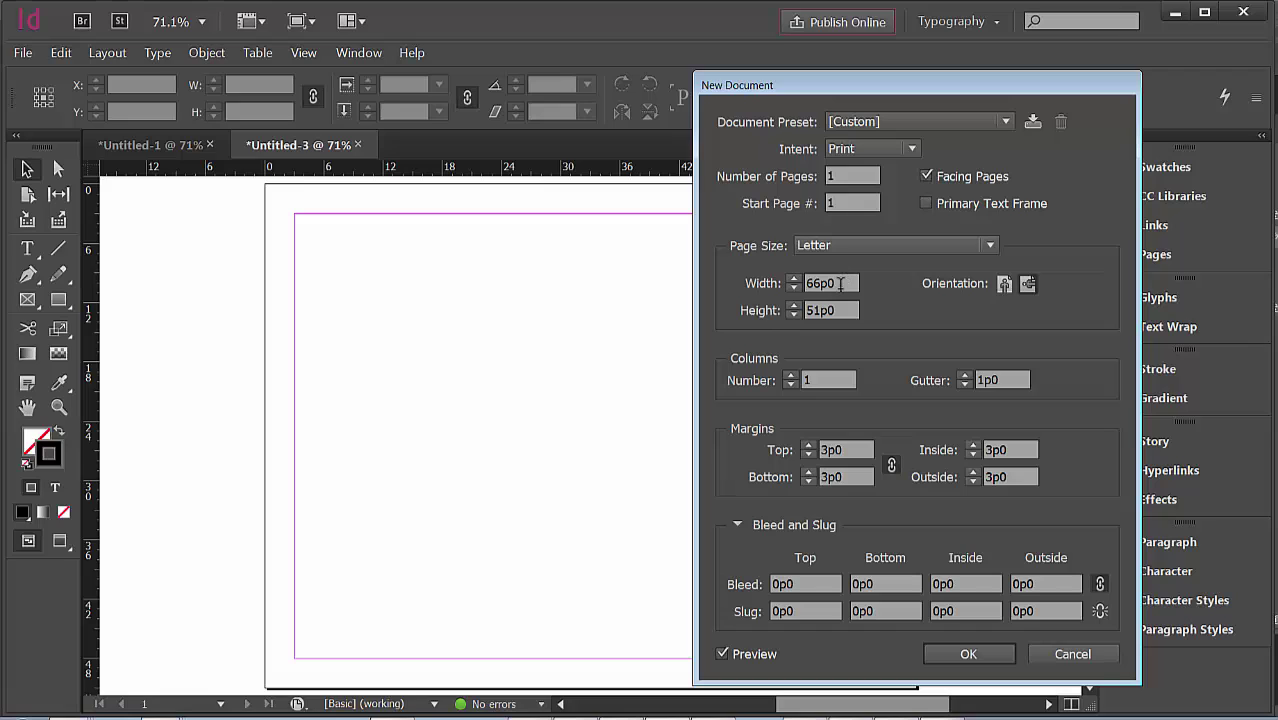
pyautogui.doubleClick(839, 284)
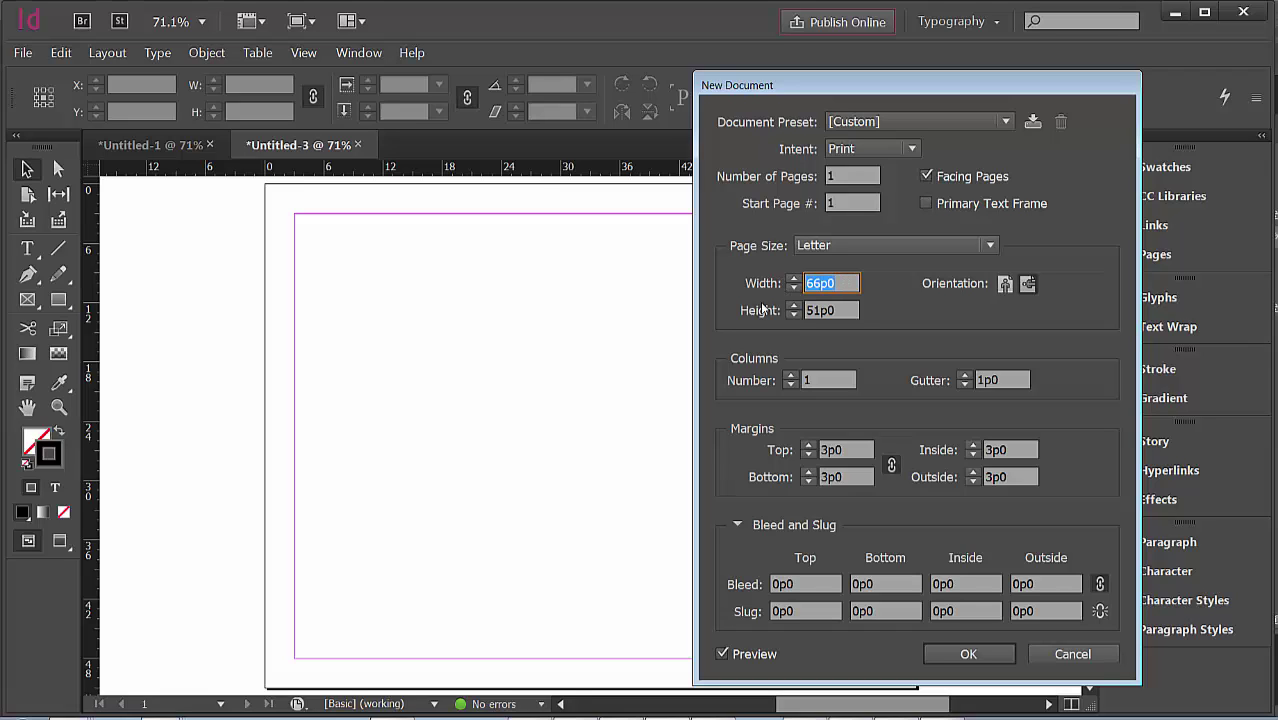
pyautogui.write('11in')
pyautogui.press('Tab')
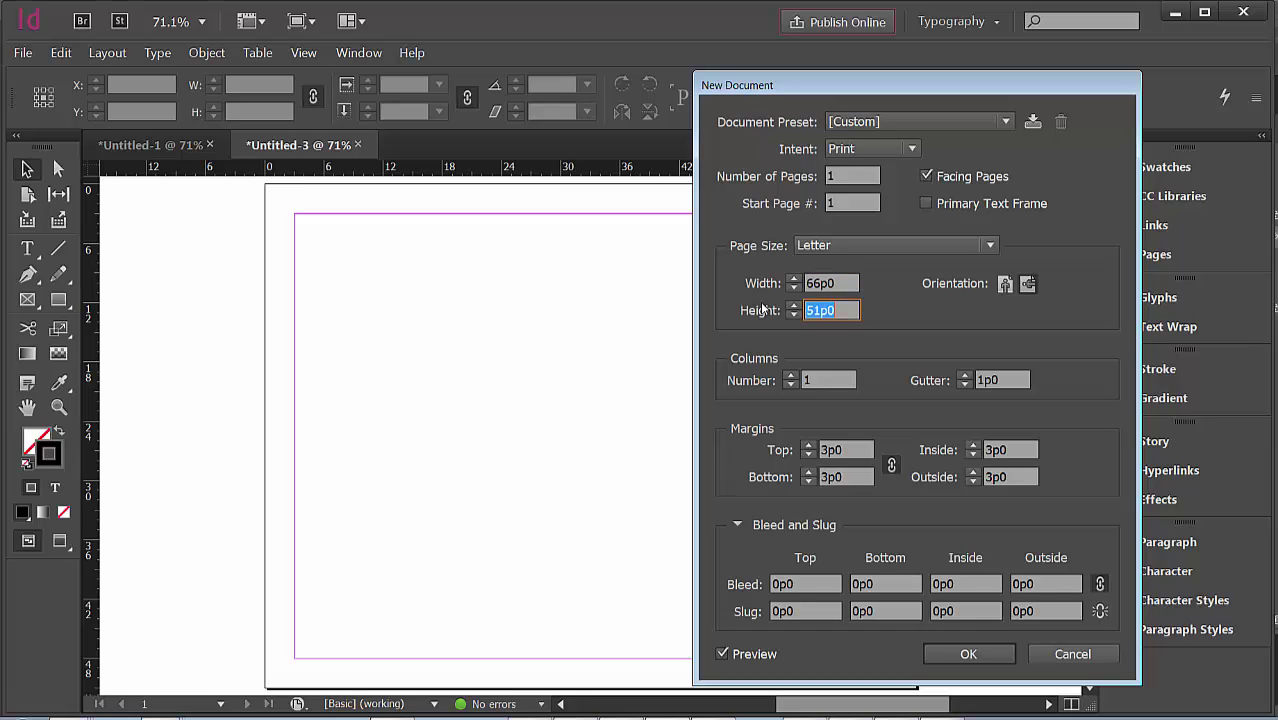
pyautogui.write('8.5 in')
pyautogui.press('Tab')
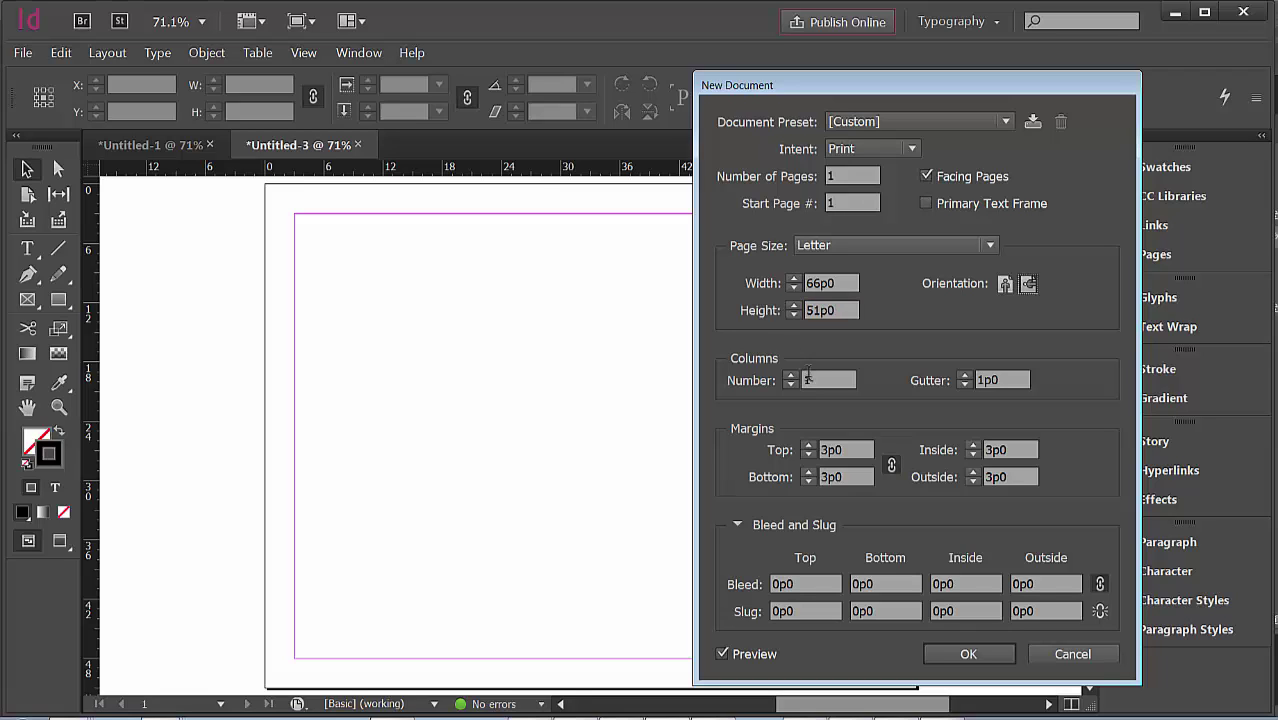
# - Set the new document to 3 columns with a .5in (3p0) gutter
pyautogui.moveTo(815, 382); pyautogui.dragTo(803, 381)
pyautogui.write('3')
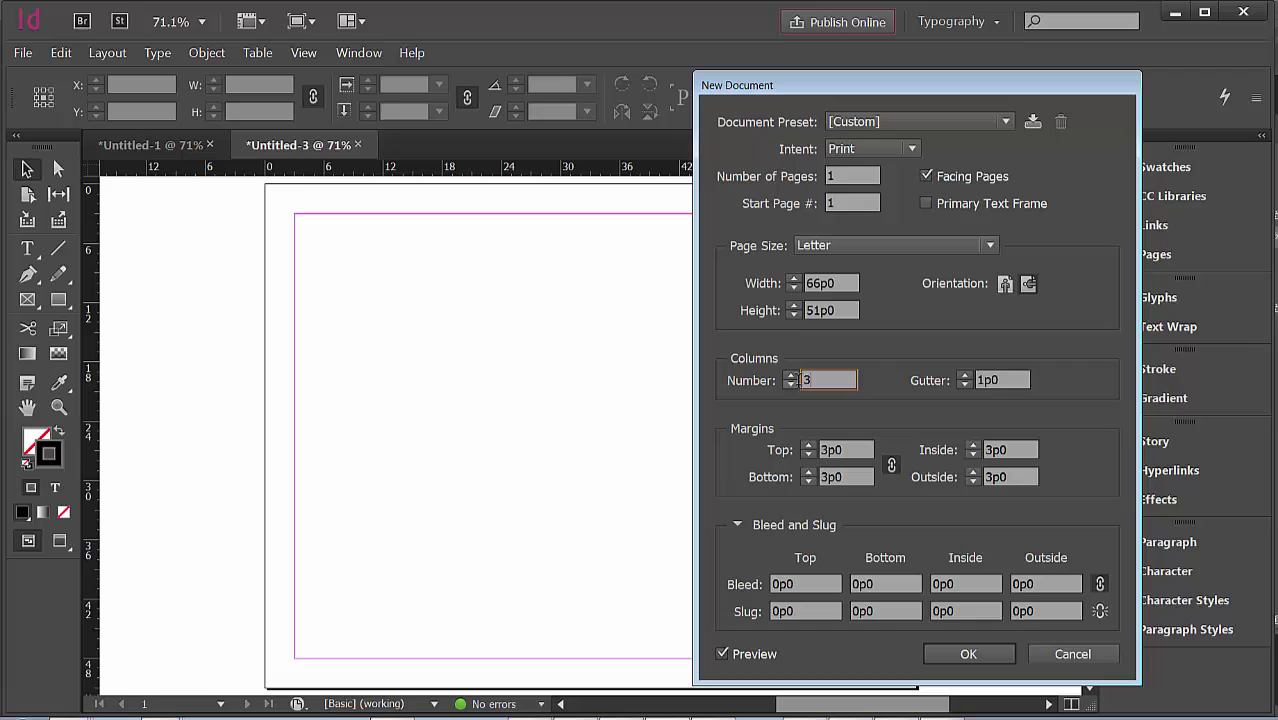
pyautogui.press('Tab')
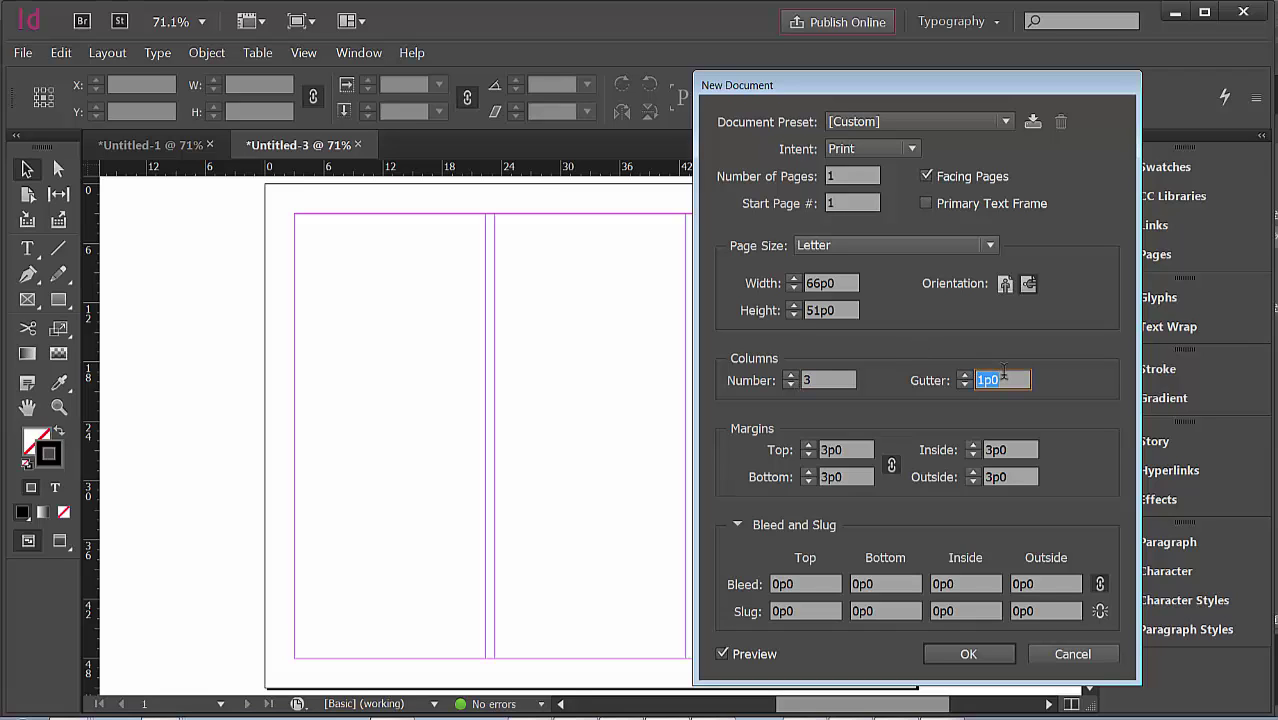
pyautogui.write('.5in')
pyautogui.press('Tab')
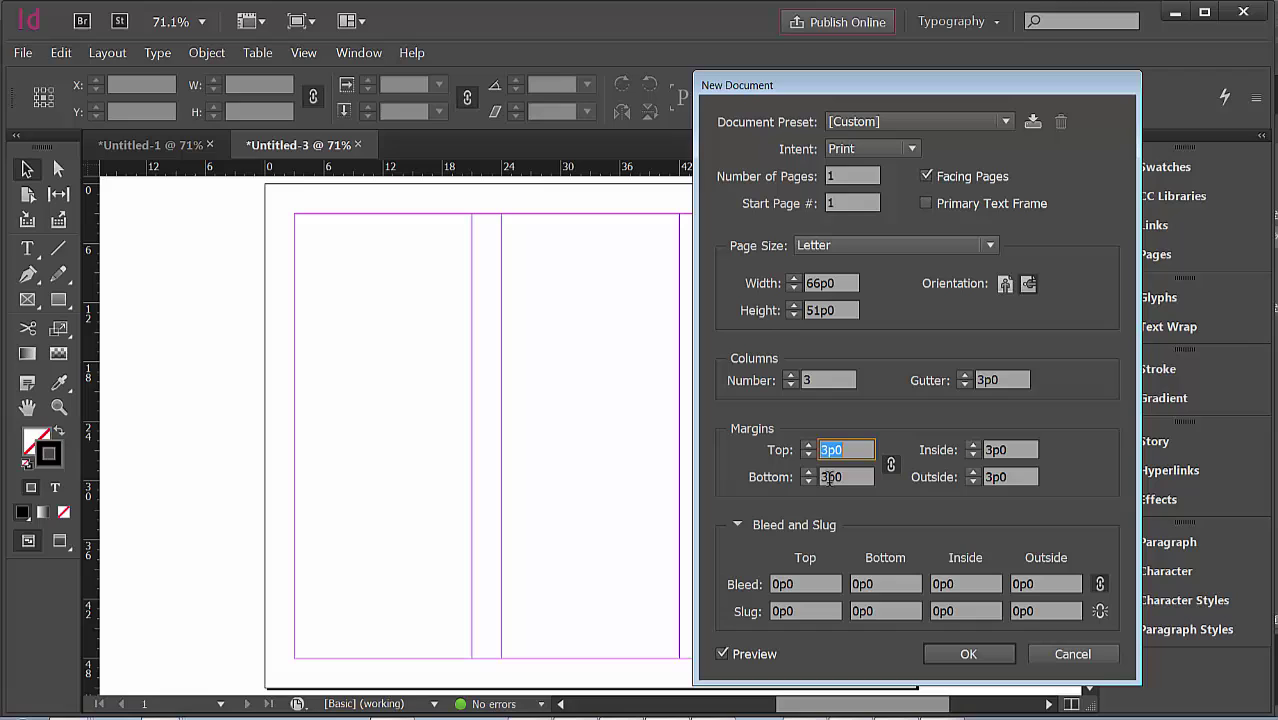
# - Set all margins to .25 in and all bleeds to .025 in, then create the document
pyautogui.write('.25 in')
pyautogui.press('Tab')
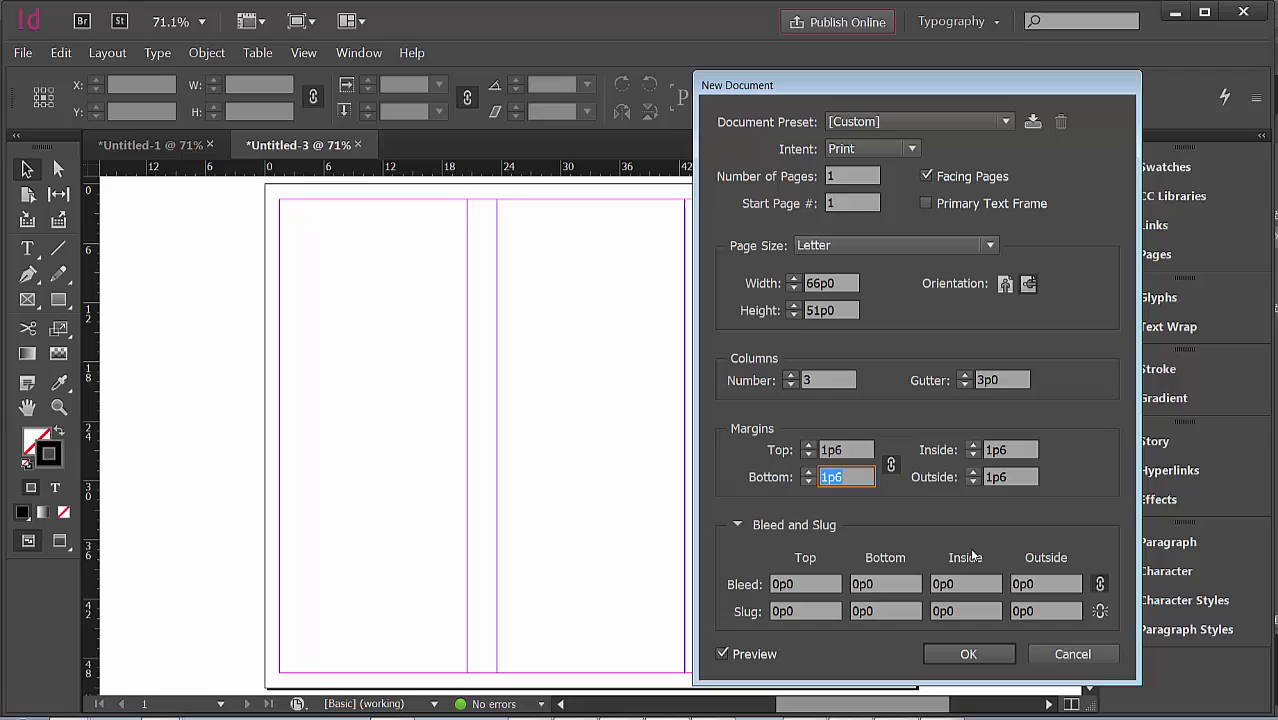
pyautogui.click(812, 584)
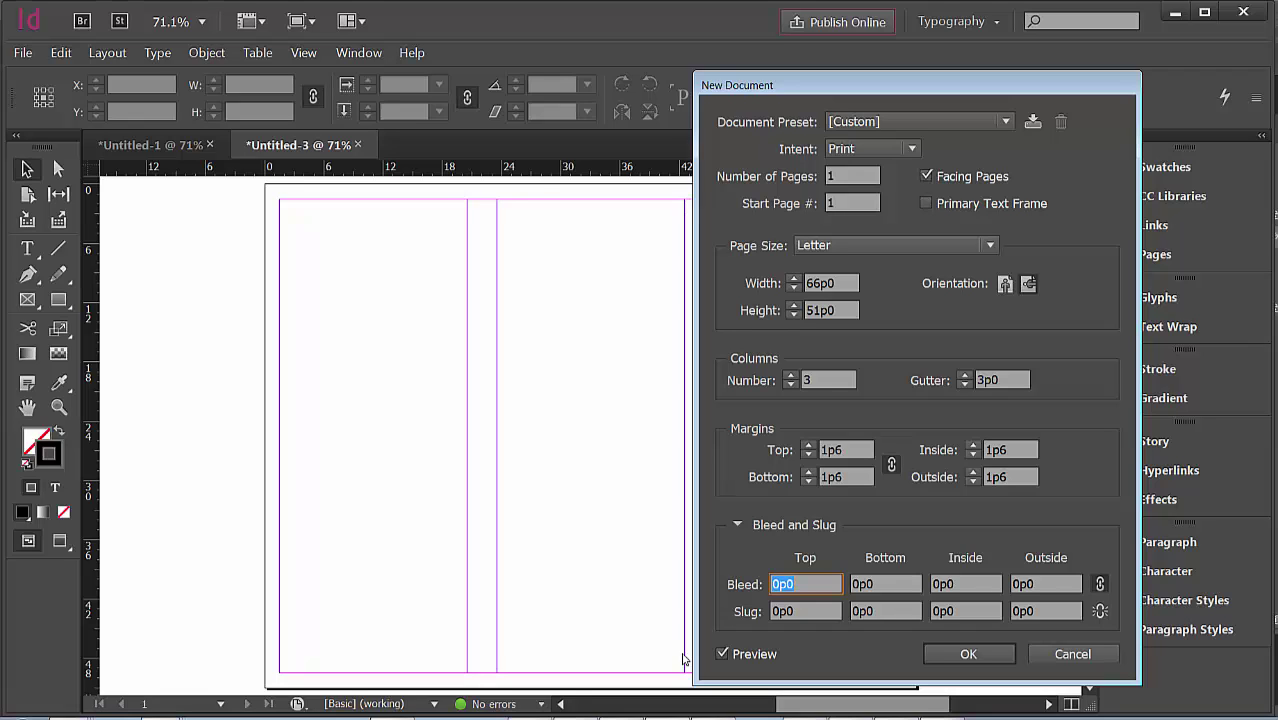
pyautogui.write('.025 IN')
pyautogui.press('Tab')
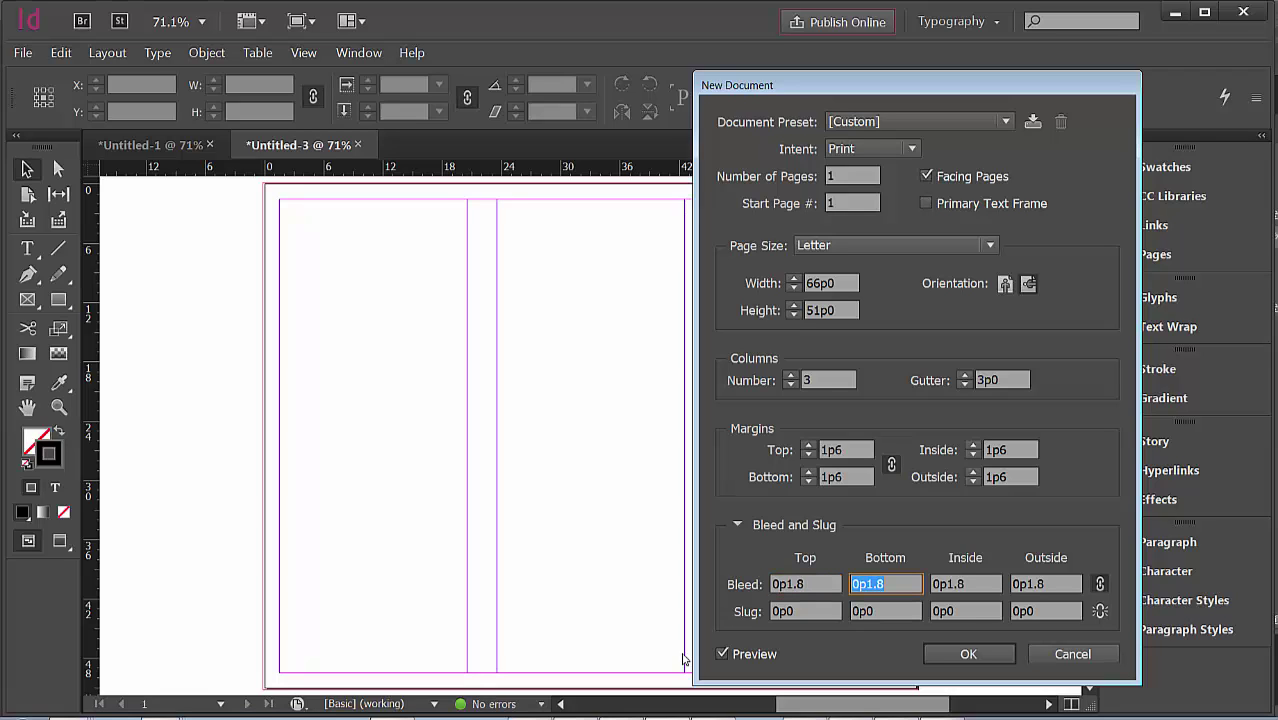
pyautogui.click(982, 654)
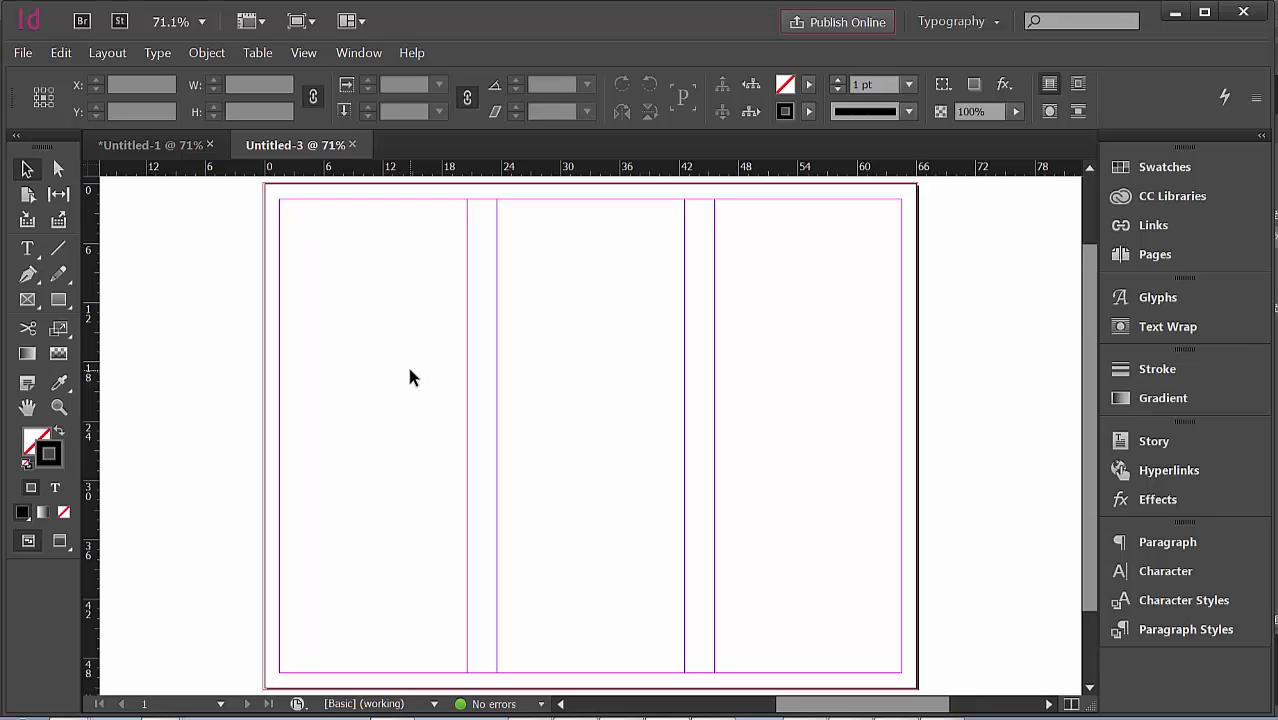
# - Compare Untitled-1 with Untitled-3, then return to Untitled-1 and show its Pages panel
pyautogui.click(185, 146)
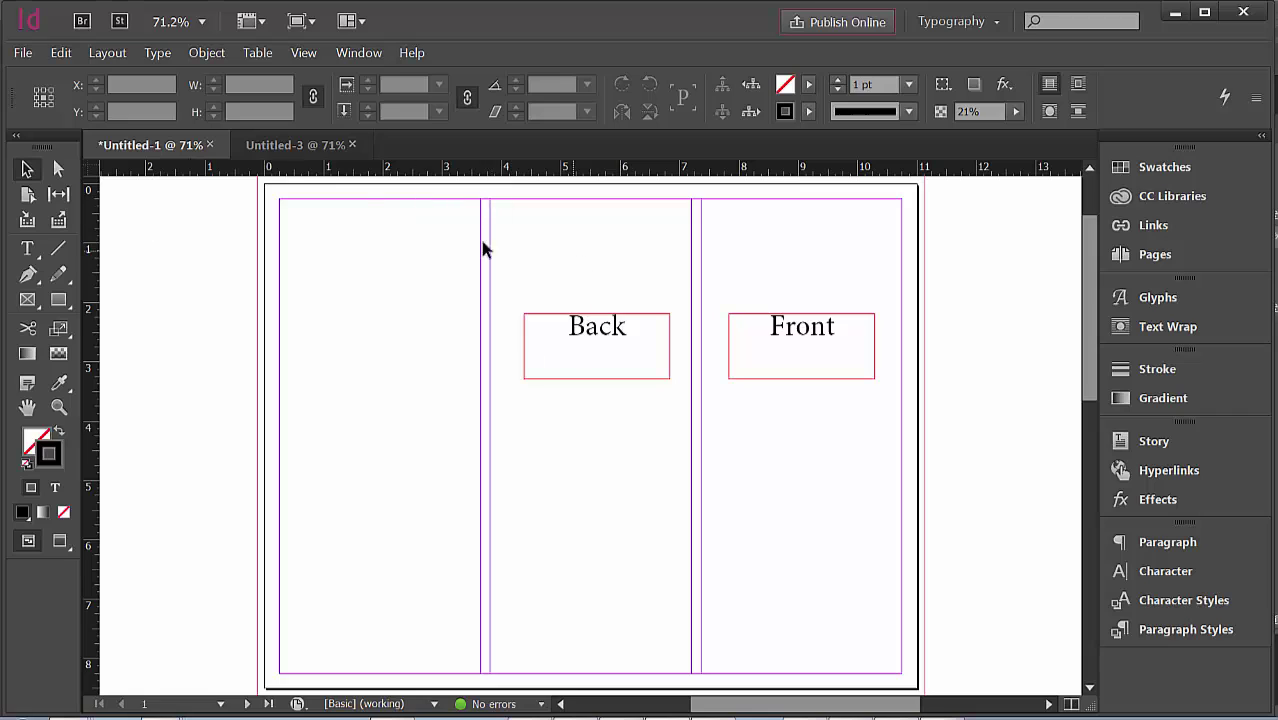
pyautogui.click(295, 145)
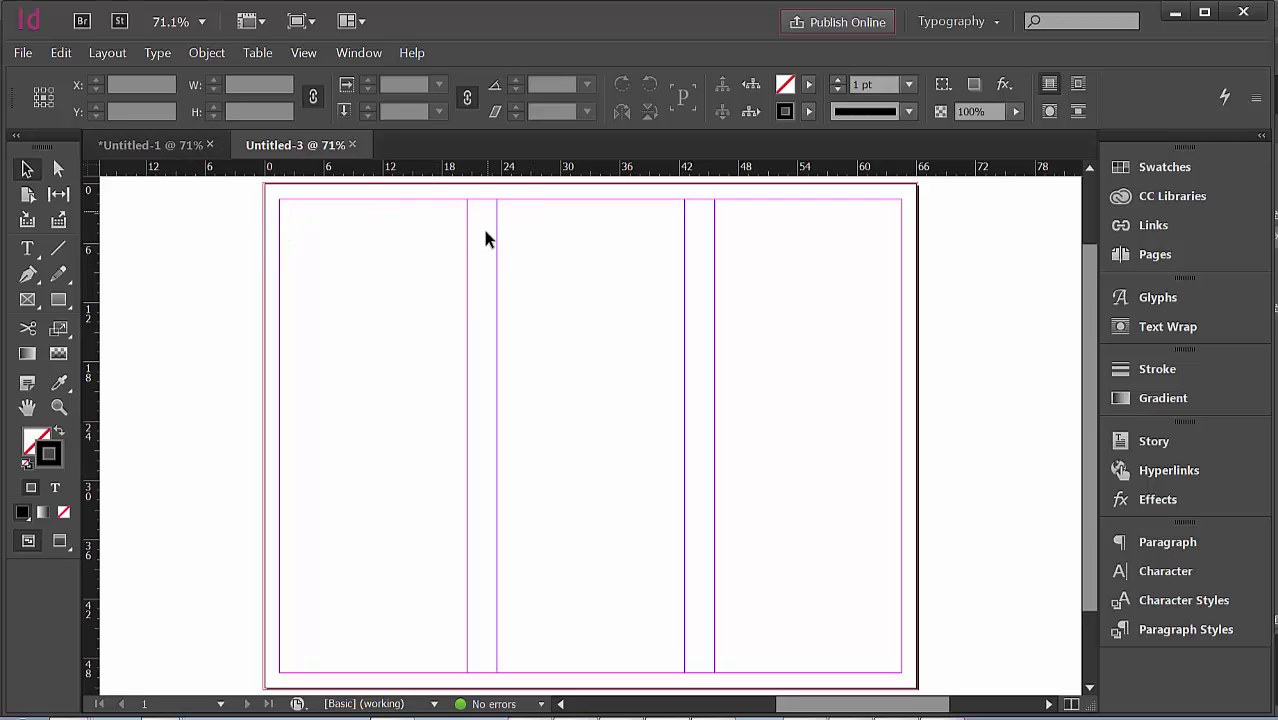
pyautogui.click(160, 145)
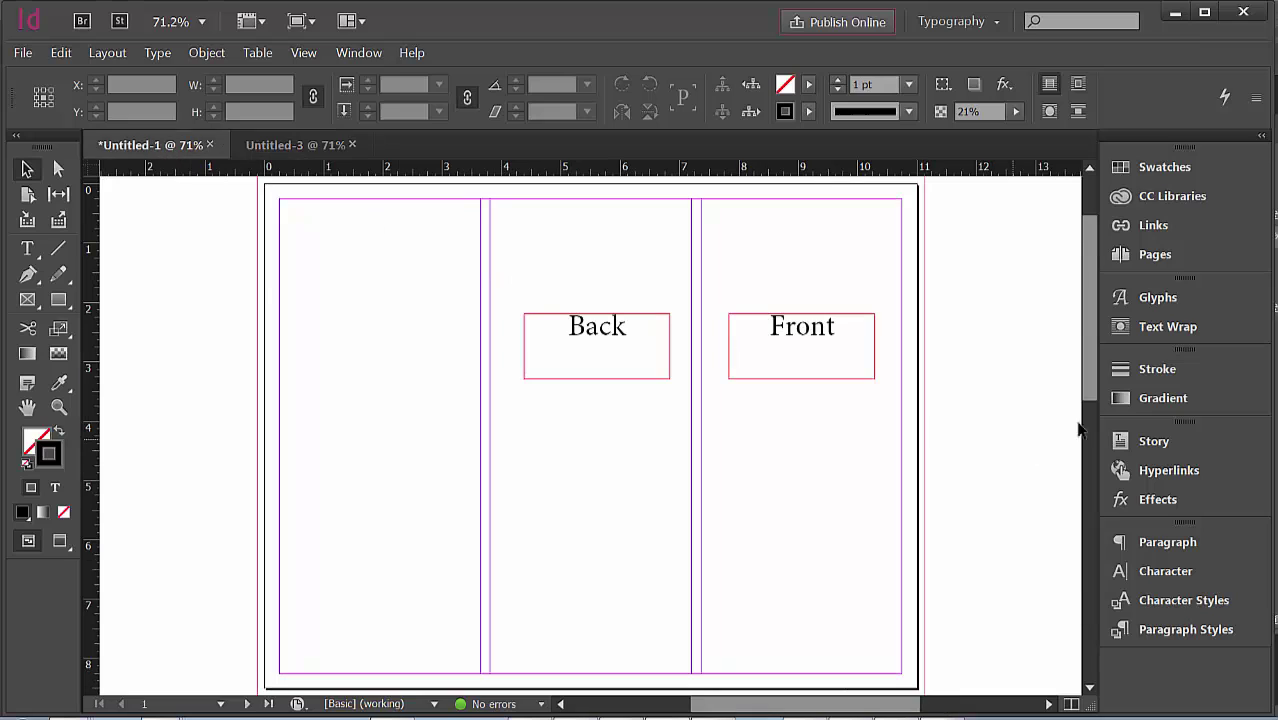
pyautogui.click(1153, 254)
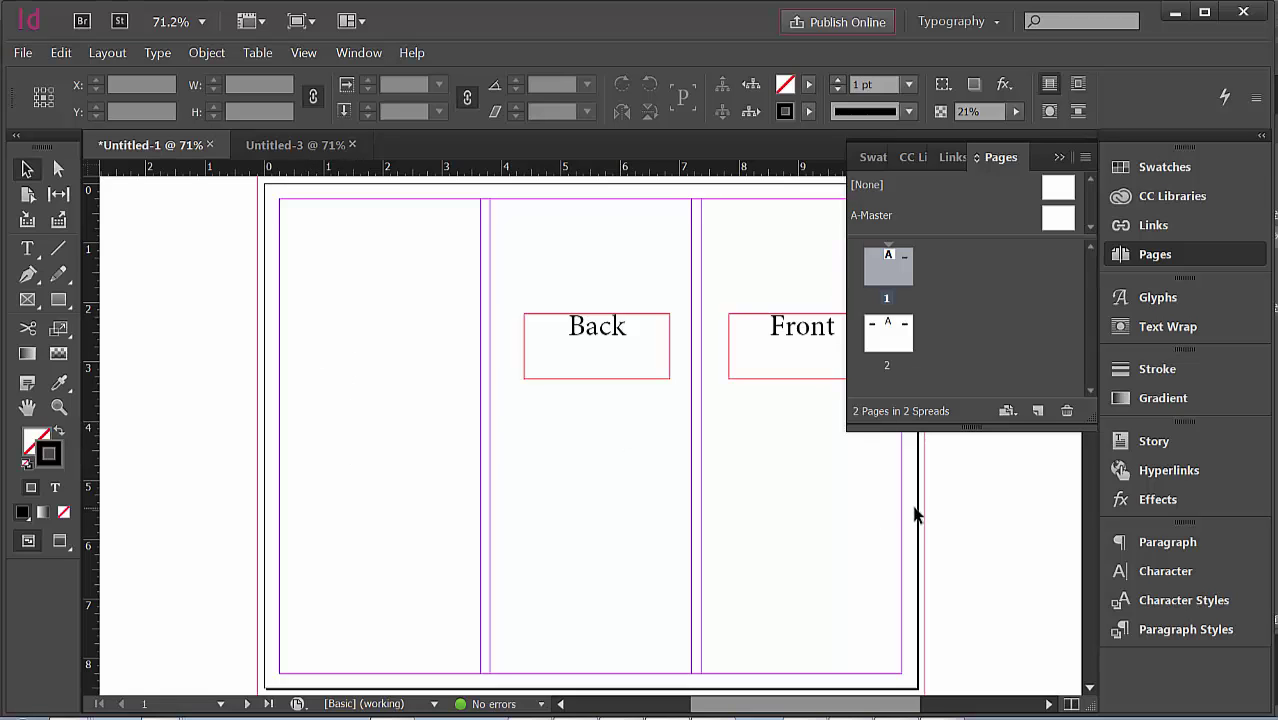
# - View the brochure's page 2 Inside spread, then collapse the Pages panel
pyautogui.doubleClick(889, 338)
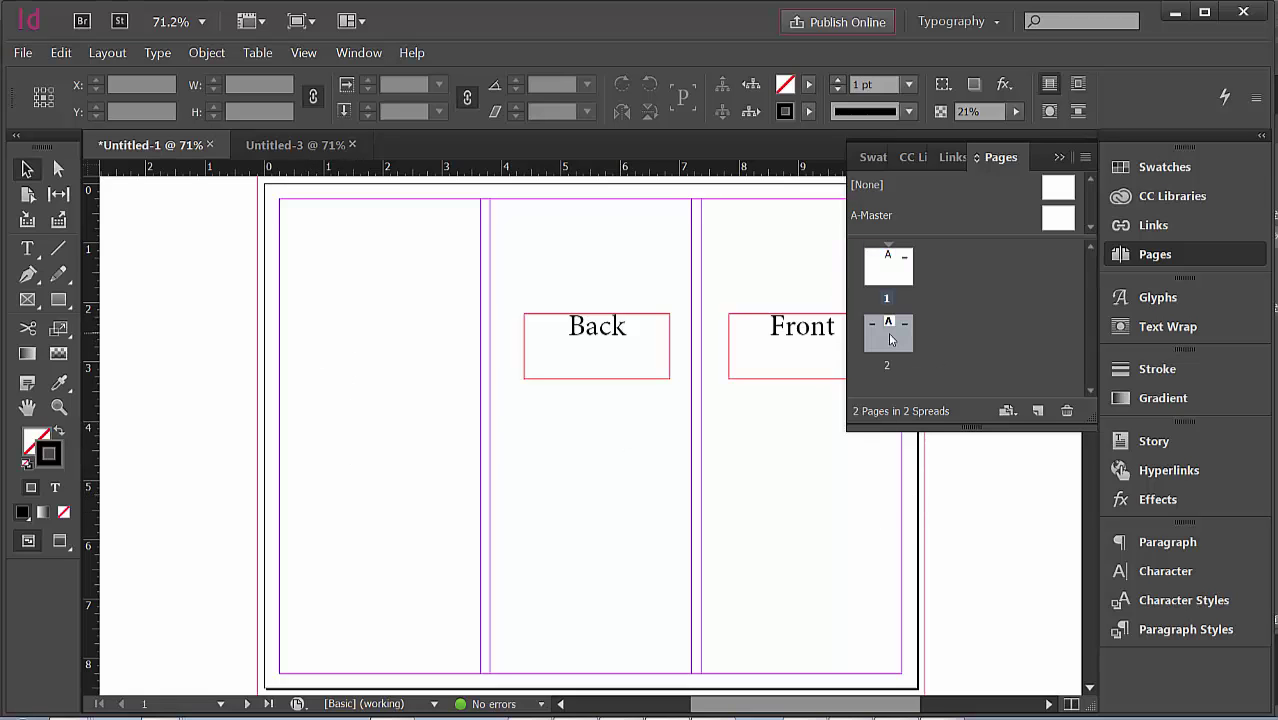
pyautogui.click(997, 157)
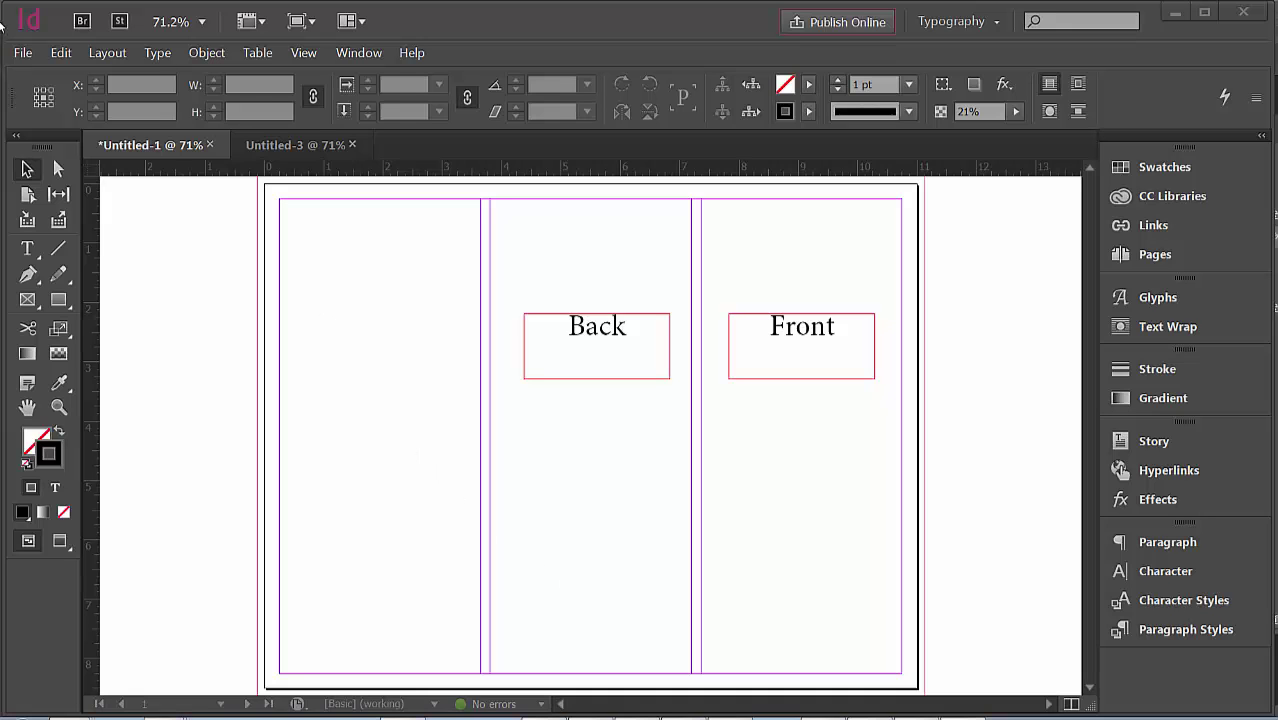
# - Export the brochure to Final.pdf as Adobe PDF (Print) with crop marks
pyautogui.click(22, 52)
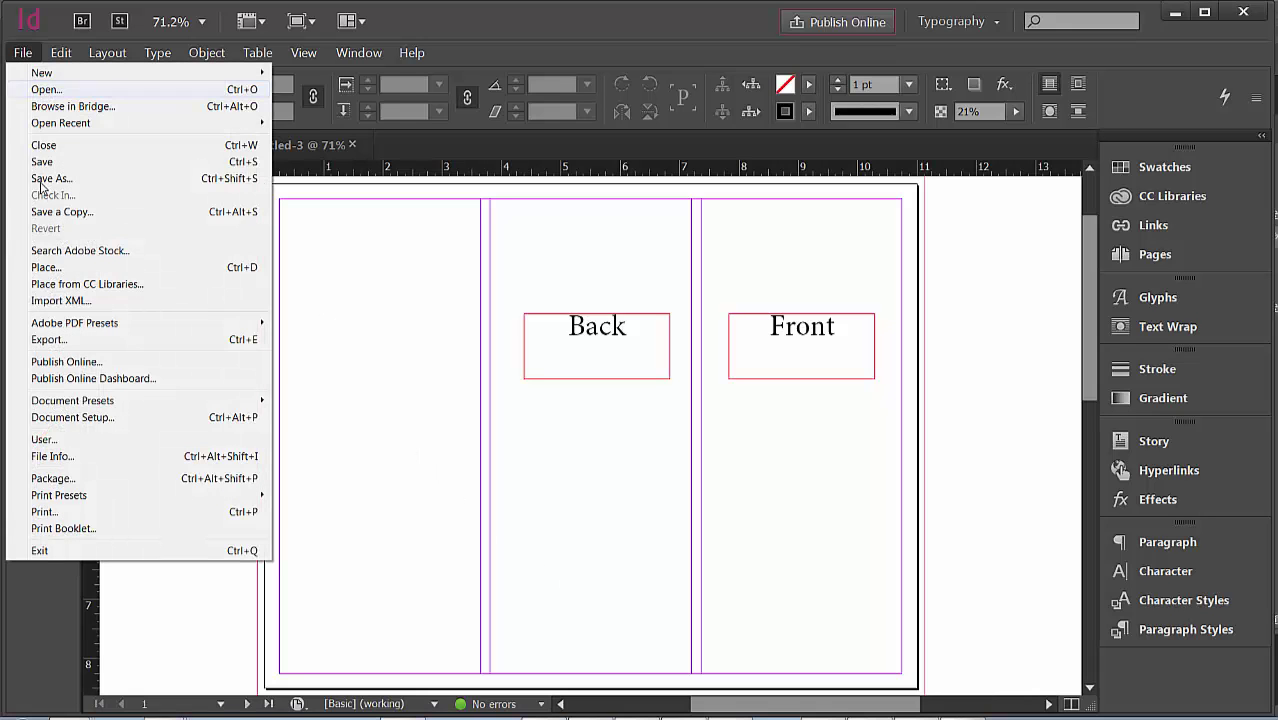
pyautogui.click(77, 343)
pyautogui.click(909, 520)
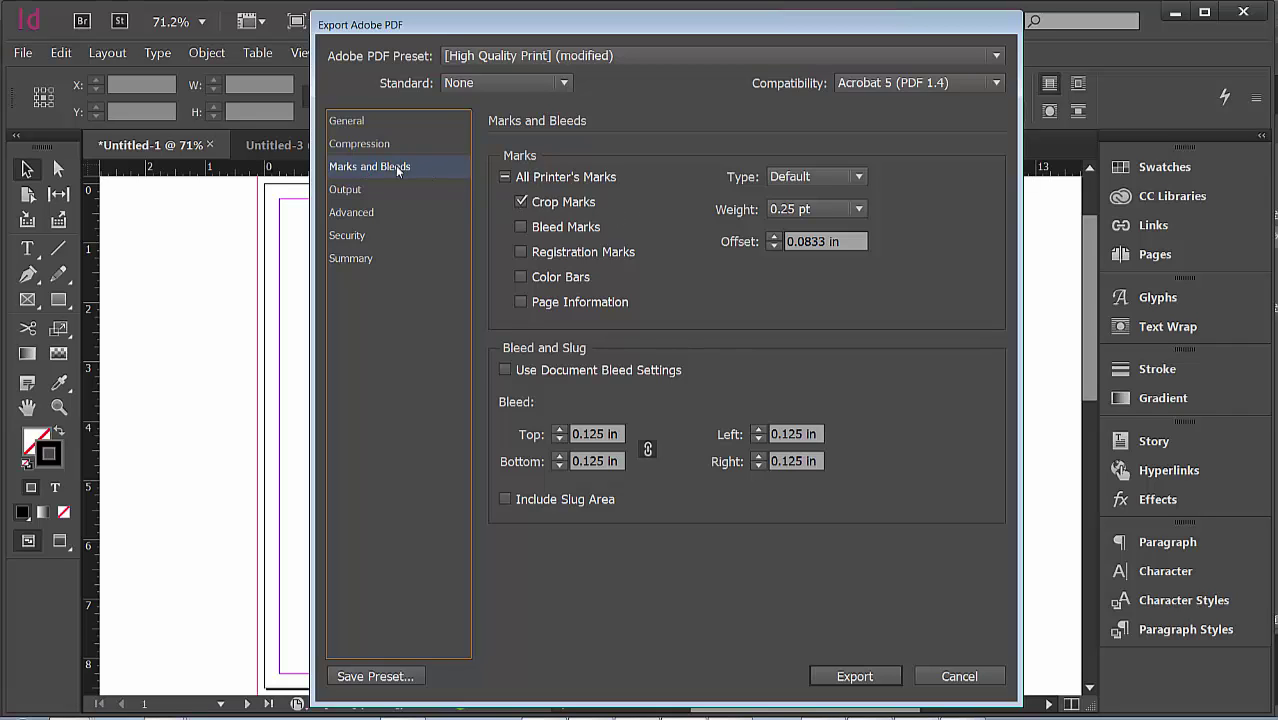
pyautogui.click(345, 120)
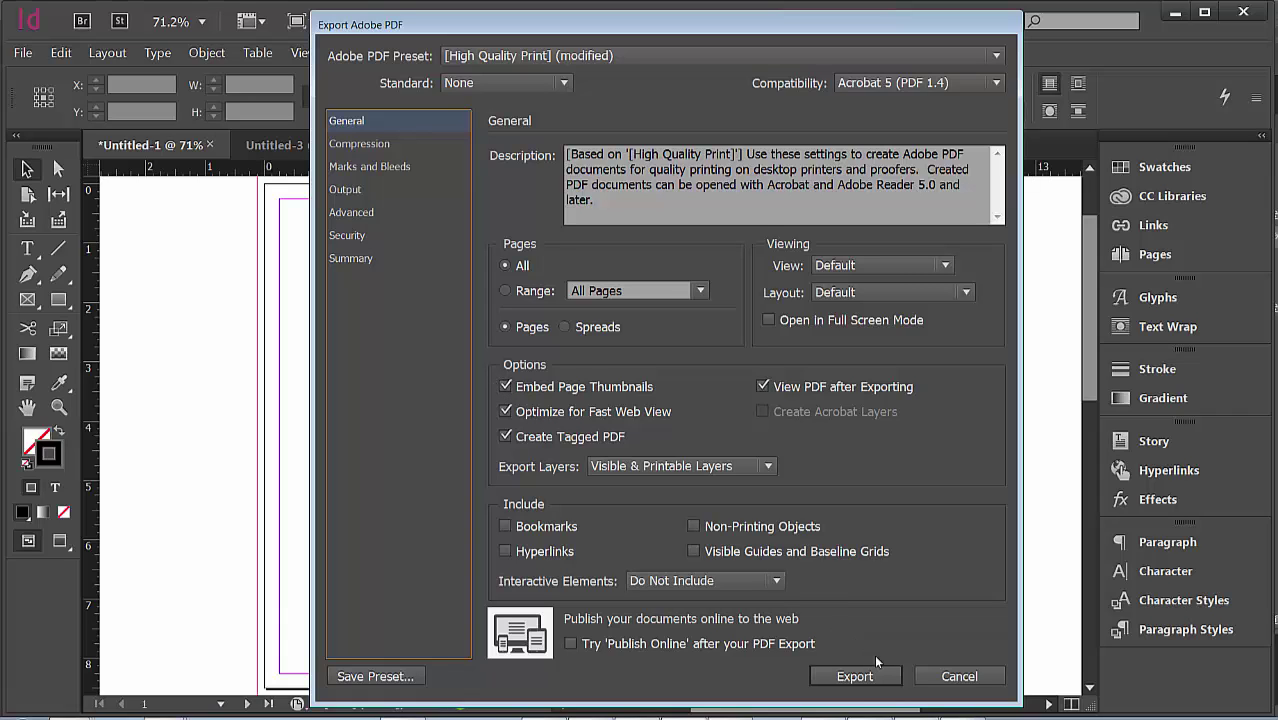
pyautogui.click(864, 680)
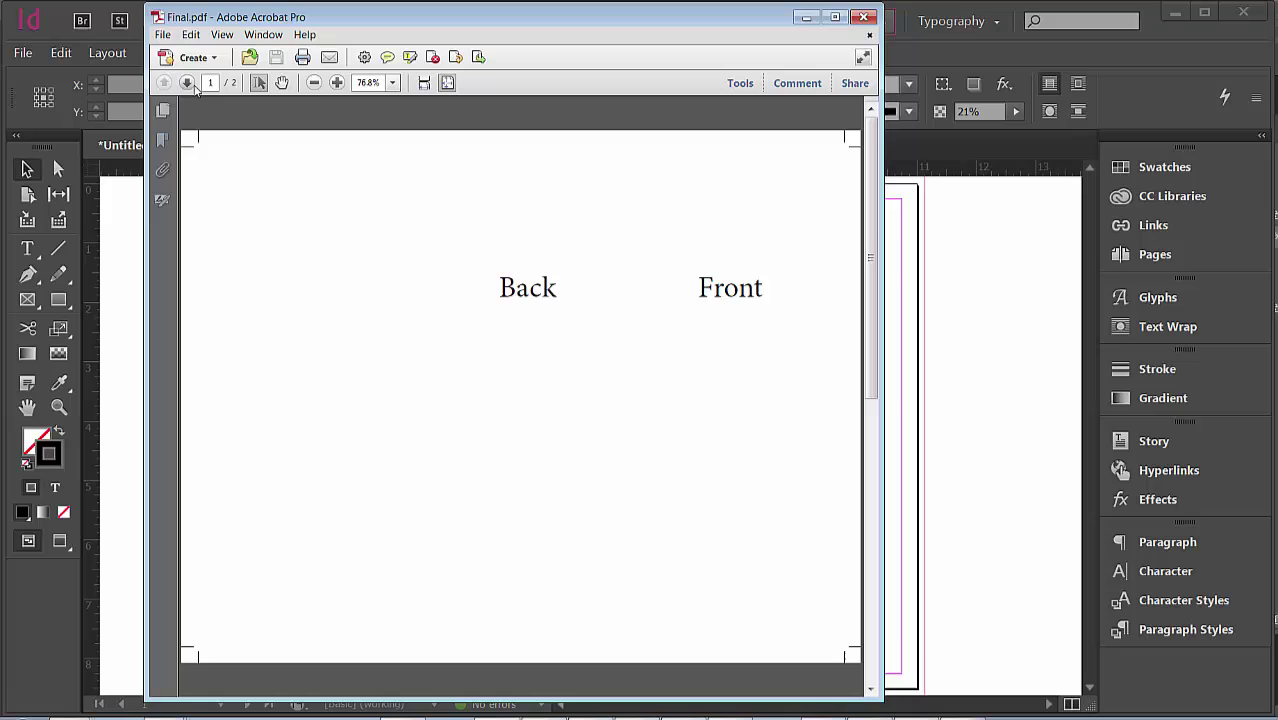
# - Zoom Final.pdf to the full page and check page 2, then page 1
pyautogui.click(393, 83)
pyautogui.click(445, 337)
pyautogui.click(186, 83)
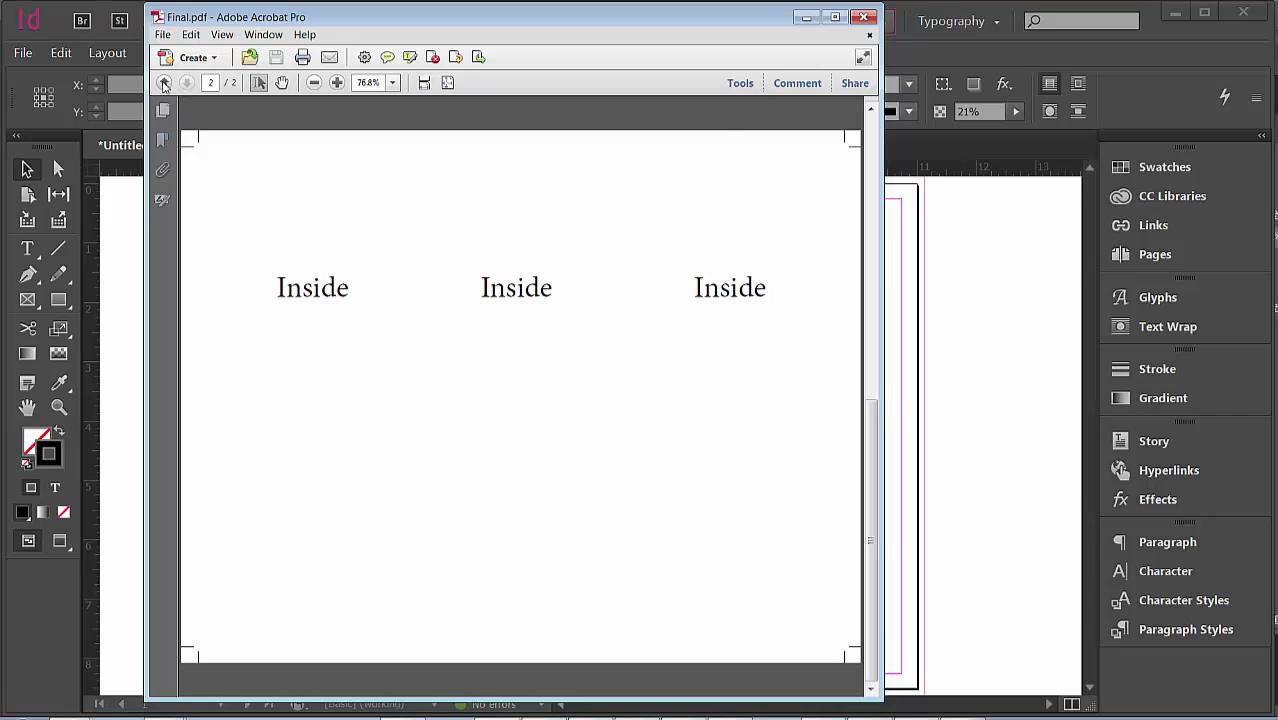
pyautogui.click(164, 83)
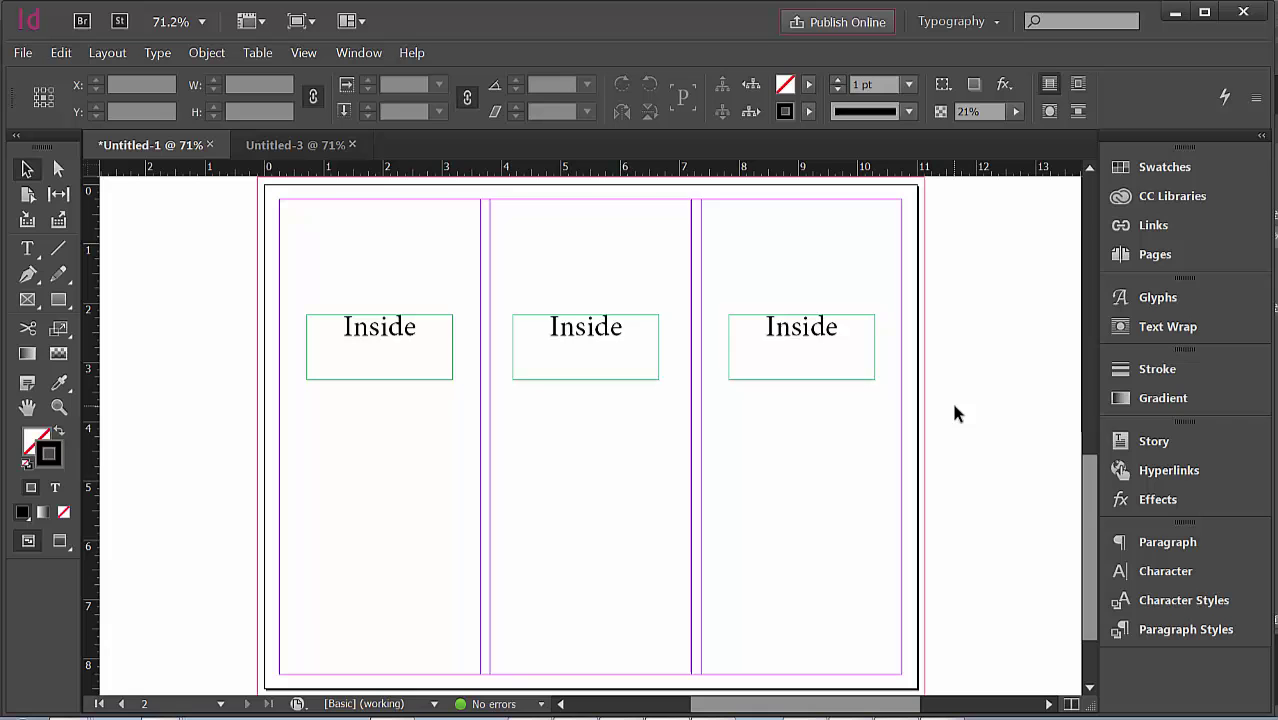